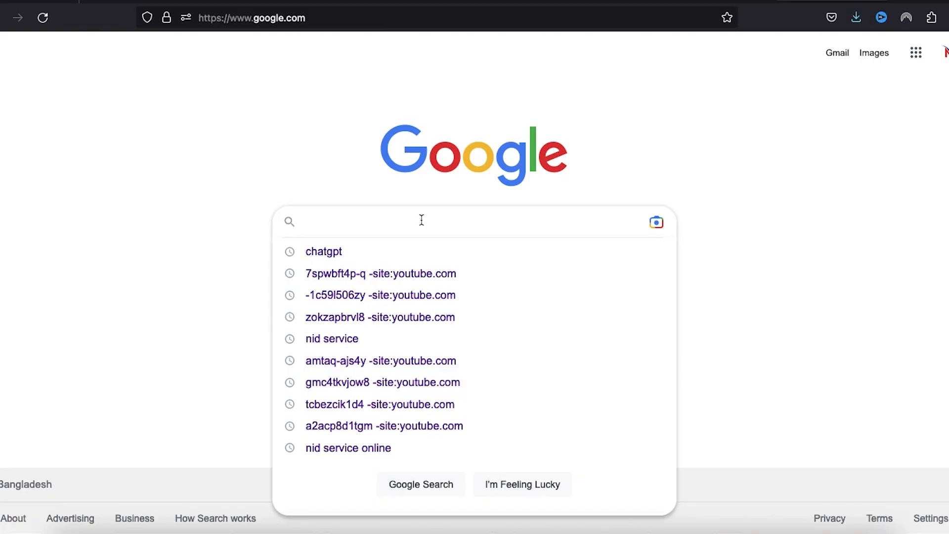
Step: Search Google for 'chatgpt' and open OpenAI's 'ChatGPT: Optimizing Language Models for Dialogue' post
click(329, 251)
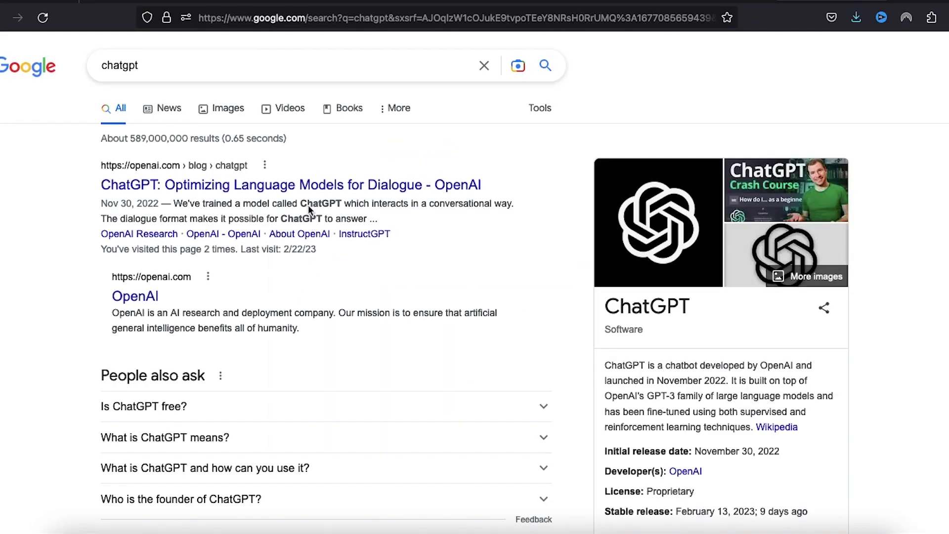
click(301, 193)
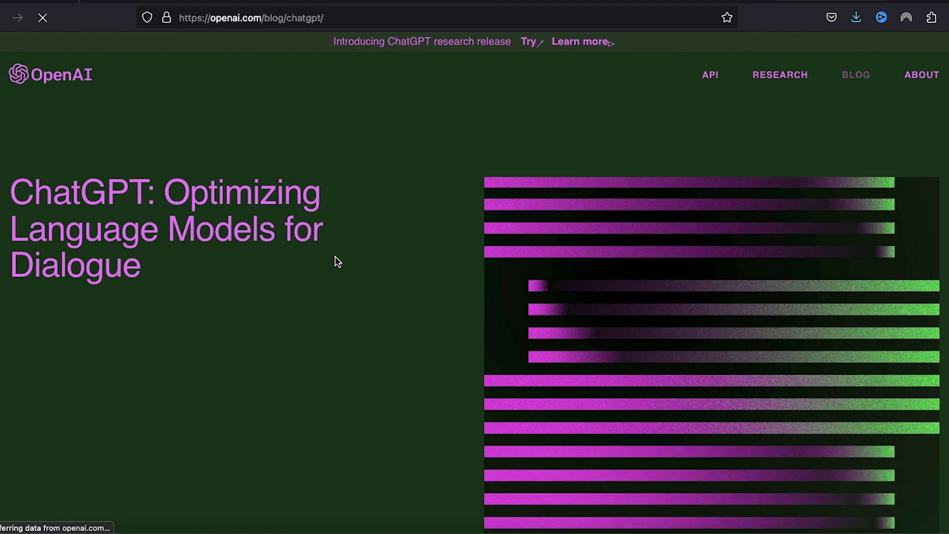
scroll(336, 261, down, 5)
scroll(55, 223, up, 3)
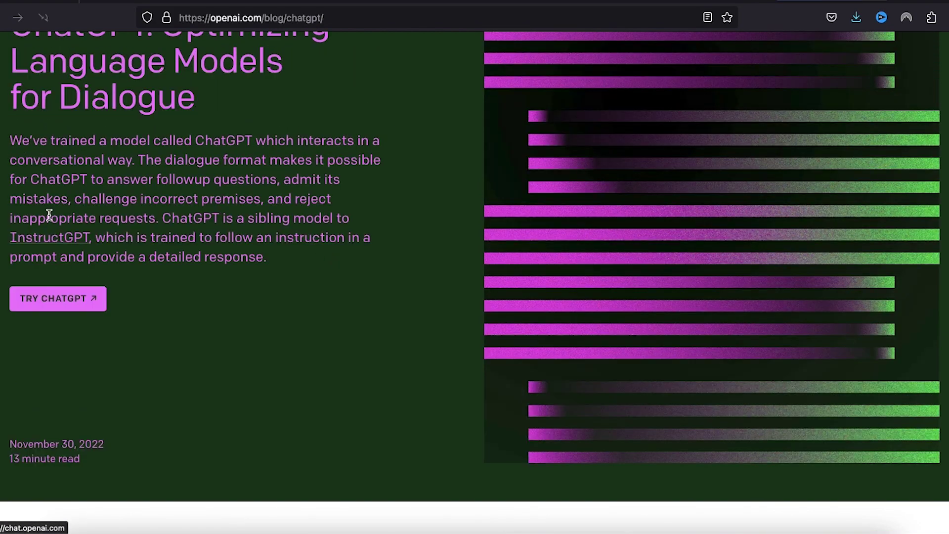
scroll(267, 335, up, 1)
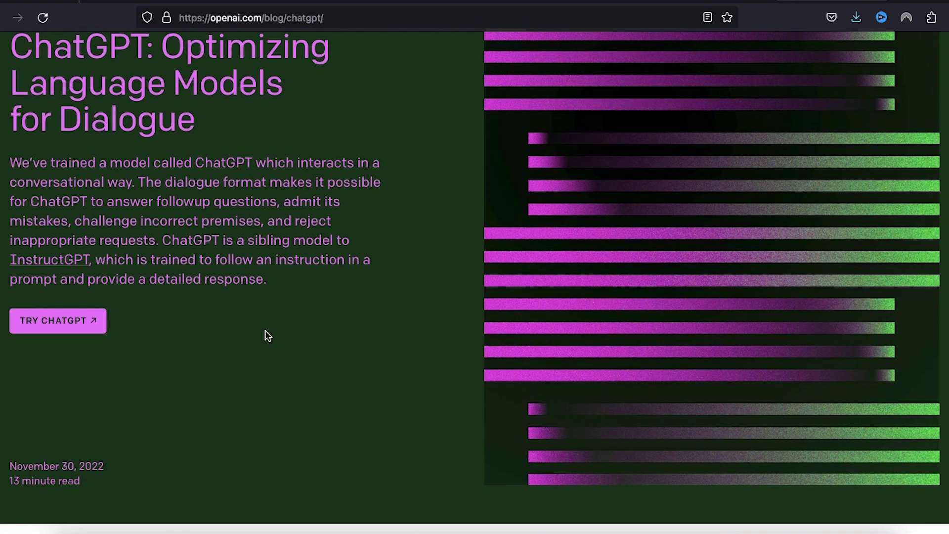
Step: Start a ChatGPT sign-up, submit the Gmail address, and begin entering an account password
click(68, 331)
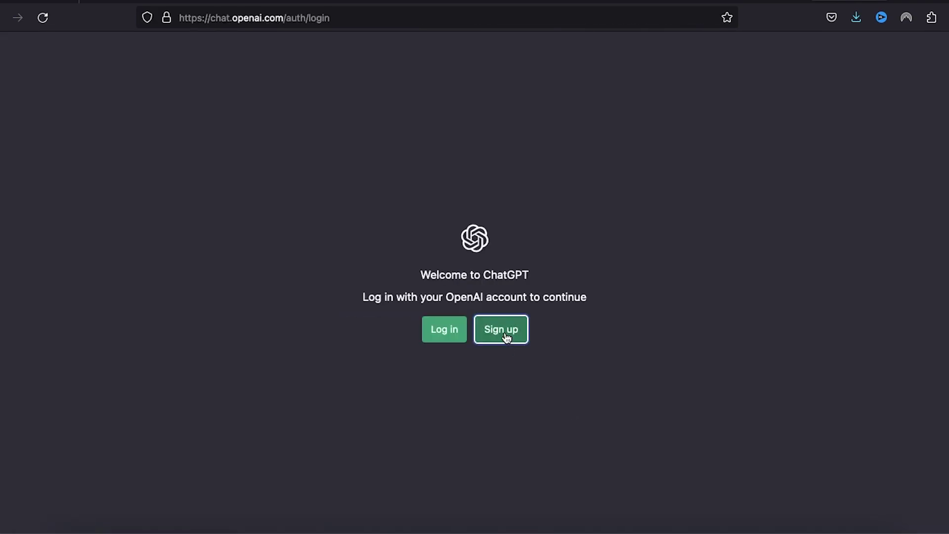
click(506, 336)
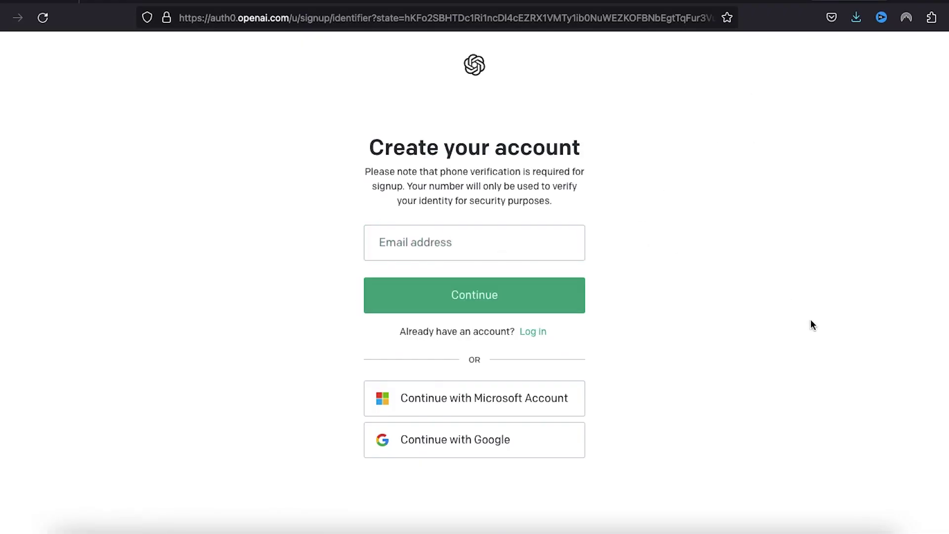
click(813, 324)
click(563, 242)
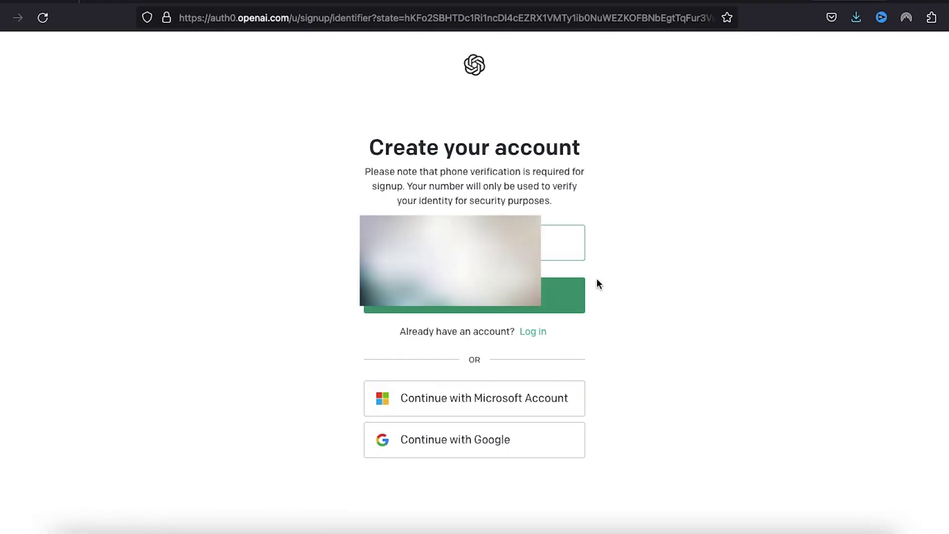
click(556, 301)
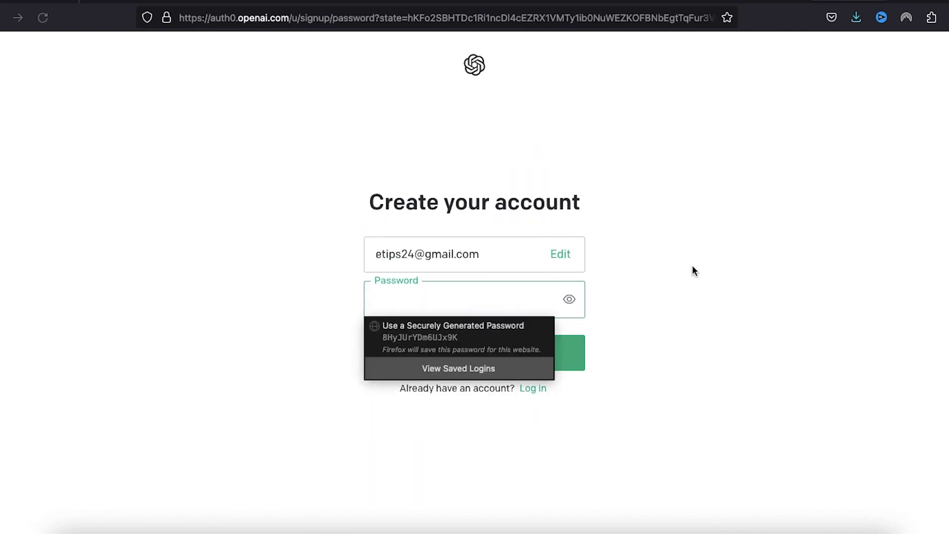
click(428, 307)
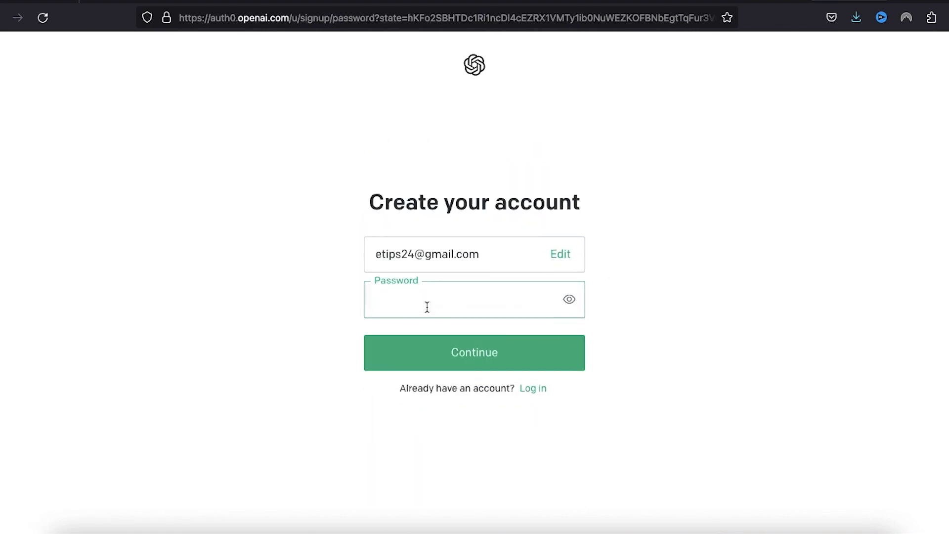
text(a)
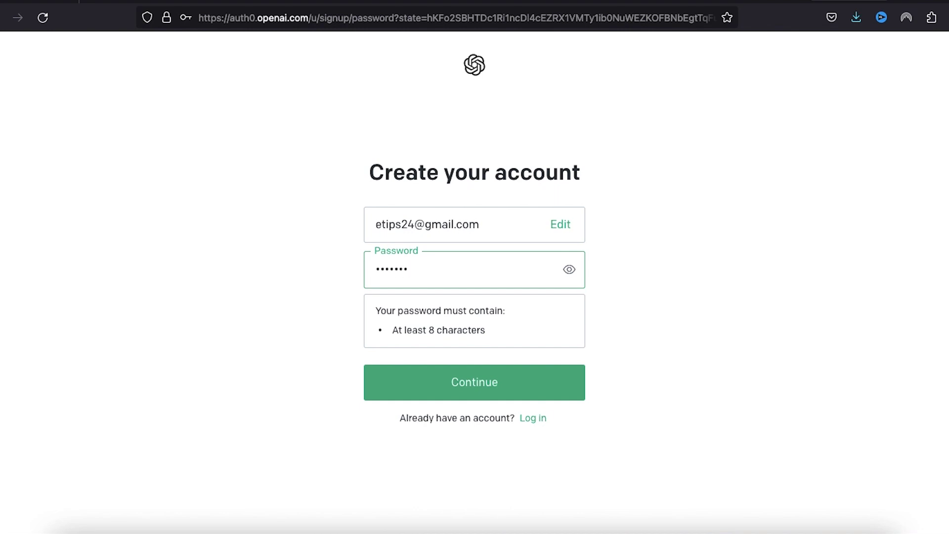
text(a)
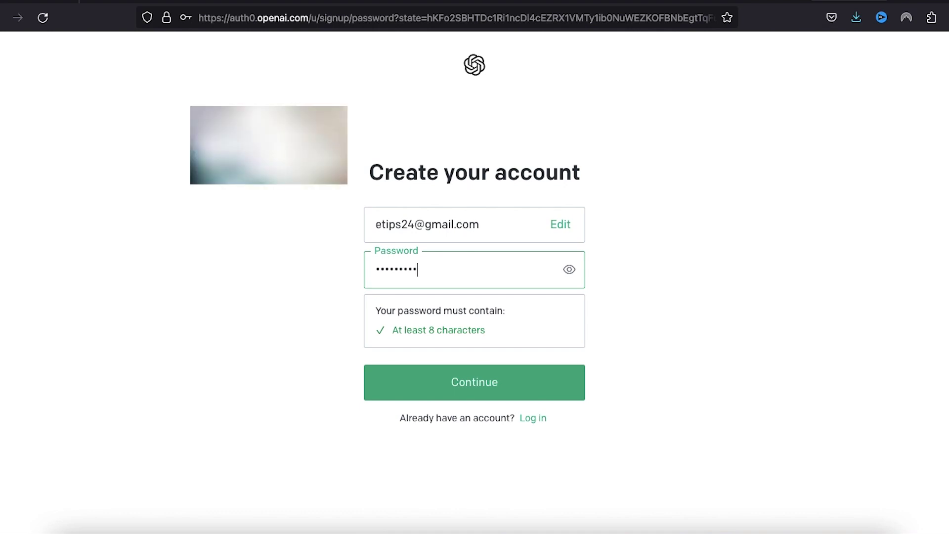
Step: Submit the new credentials, then confirm the address through OpenAI's 'Verify your email' message in Gmail
click(476, 384)
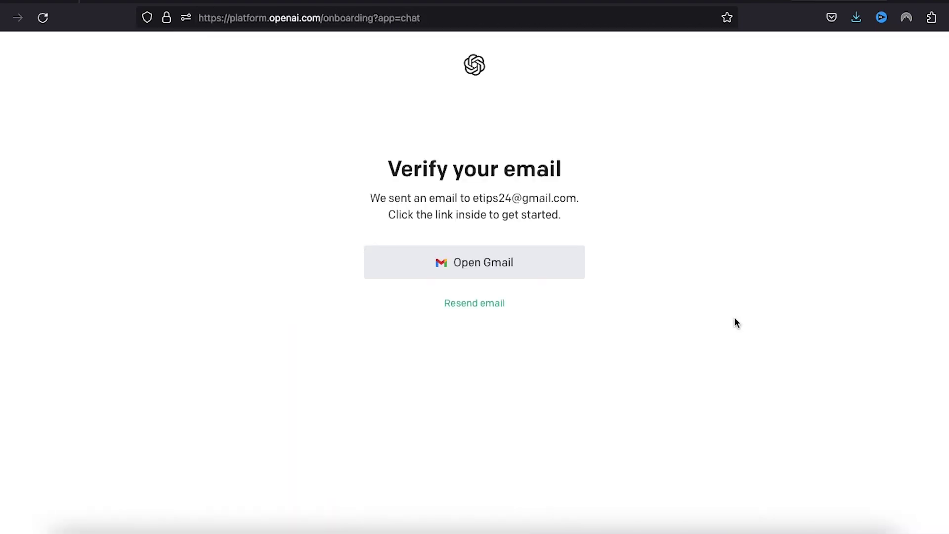
click(515, 270)
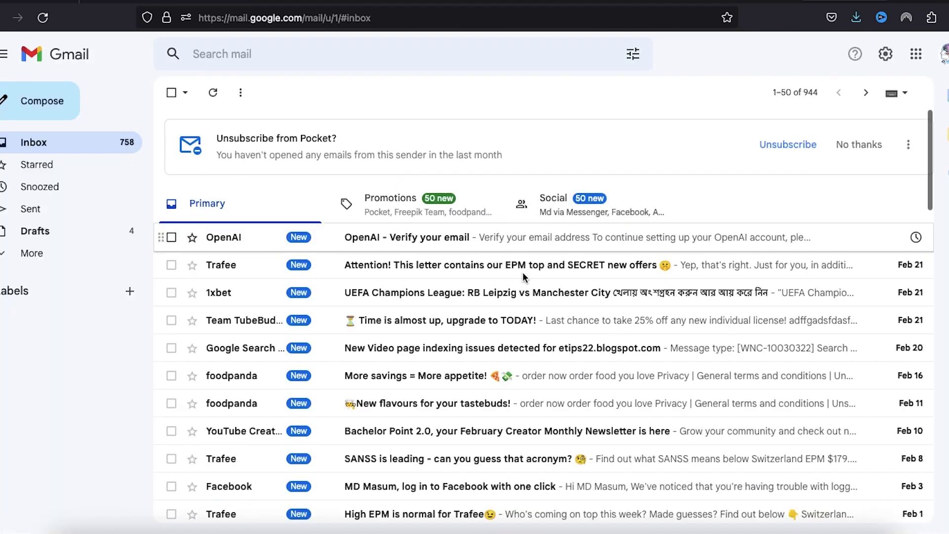
click(423, 239)
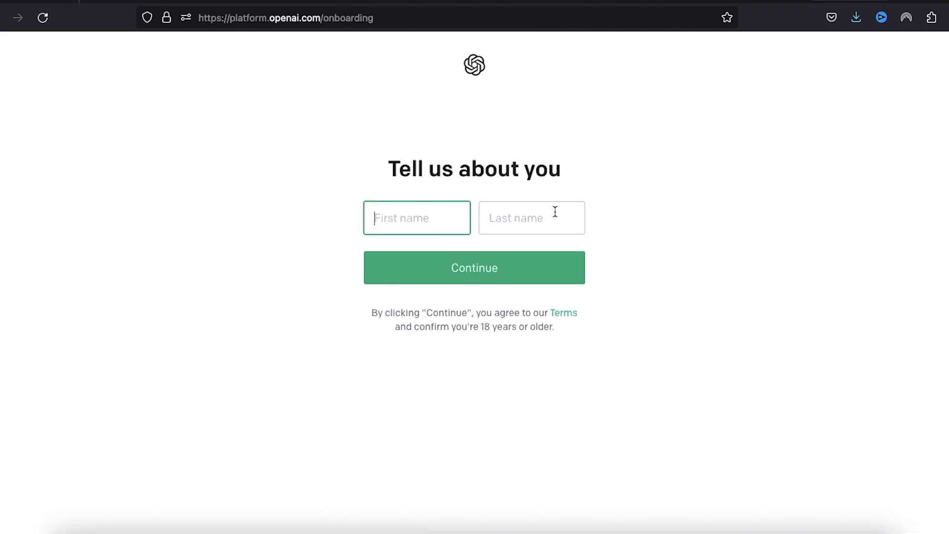
Step: Enter the account holder's first and last name, then the phone number after the +880 code
click(501, 212)
click(490, 267)
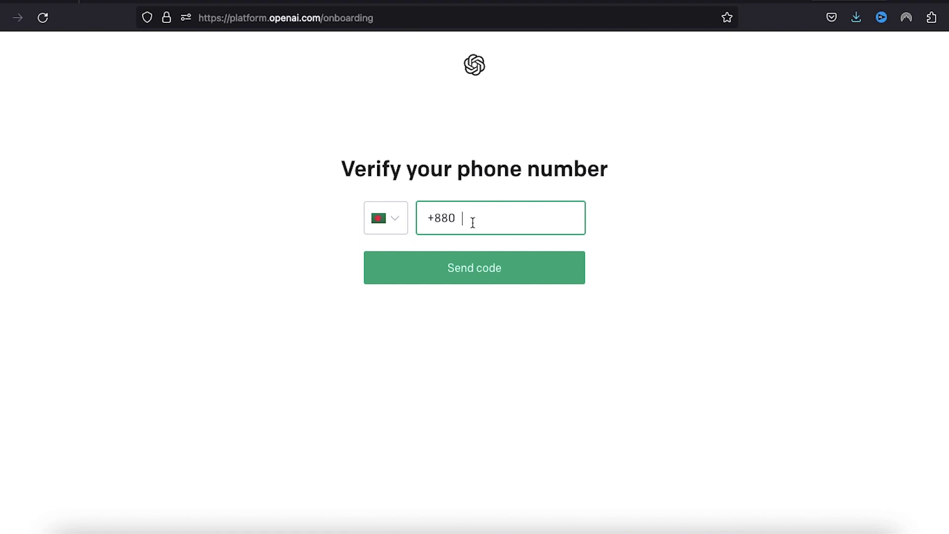
Step: Enter the texted verification code, then go through the welcome pages with Next, Next and Done
click(507, 271)
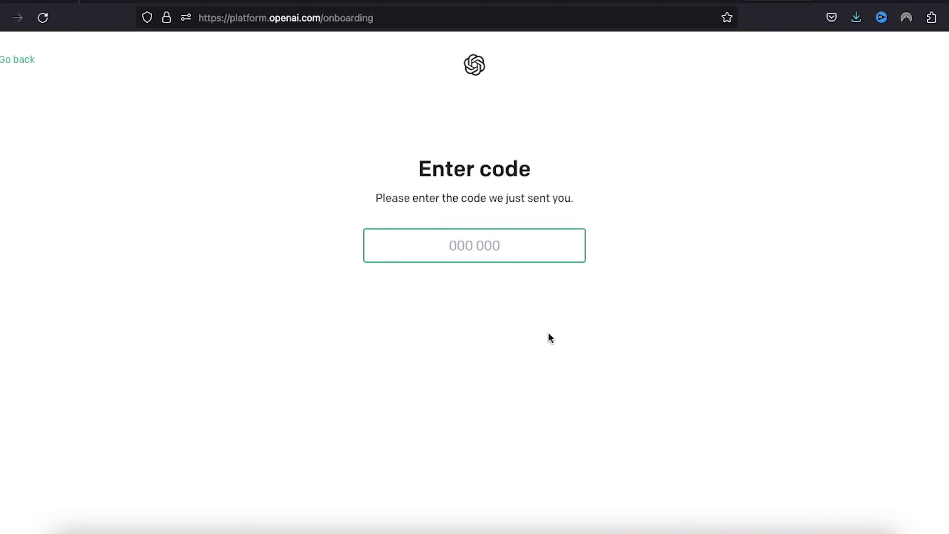
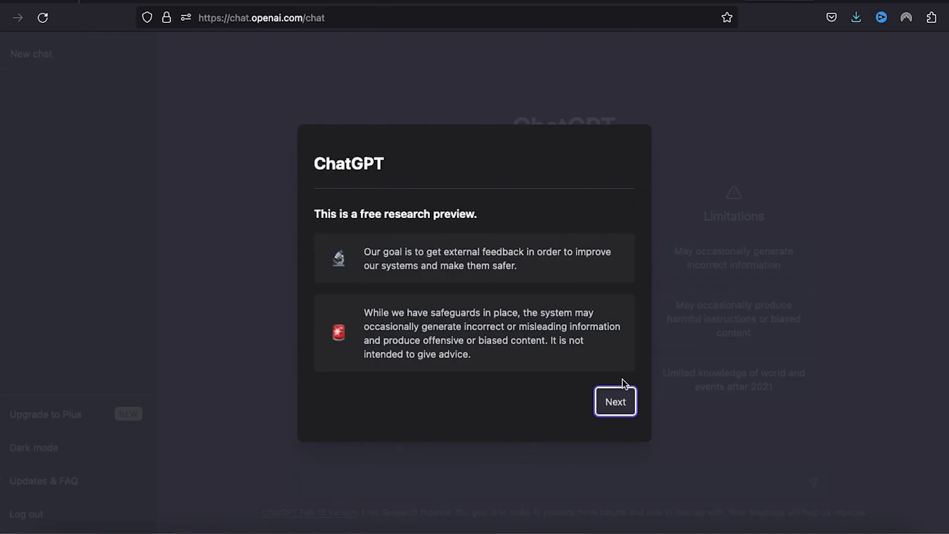
click(619, 398)
click(617, 391)
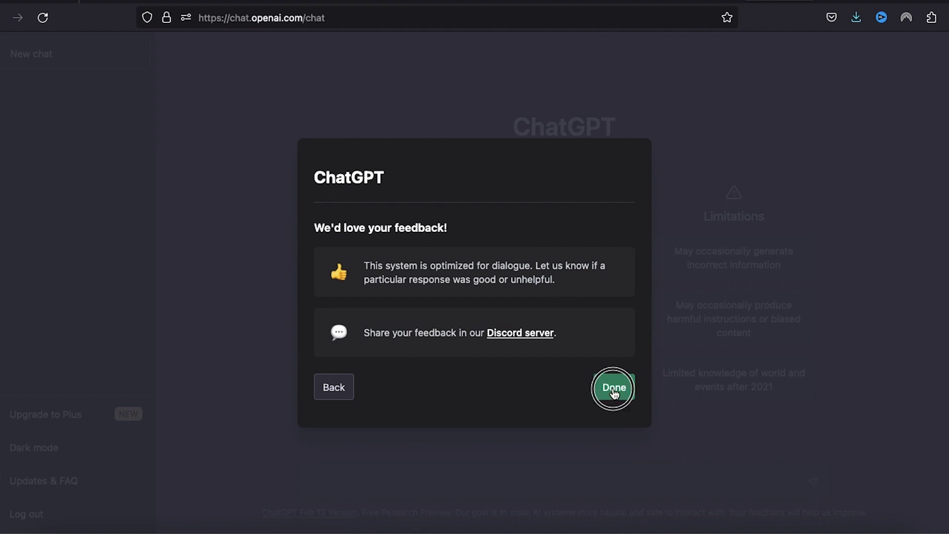
click(613, 391)
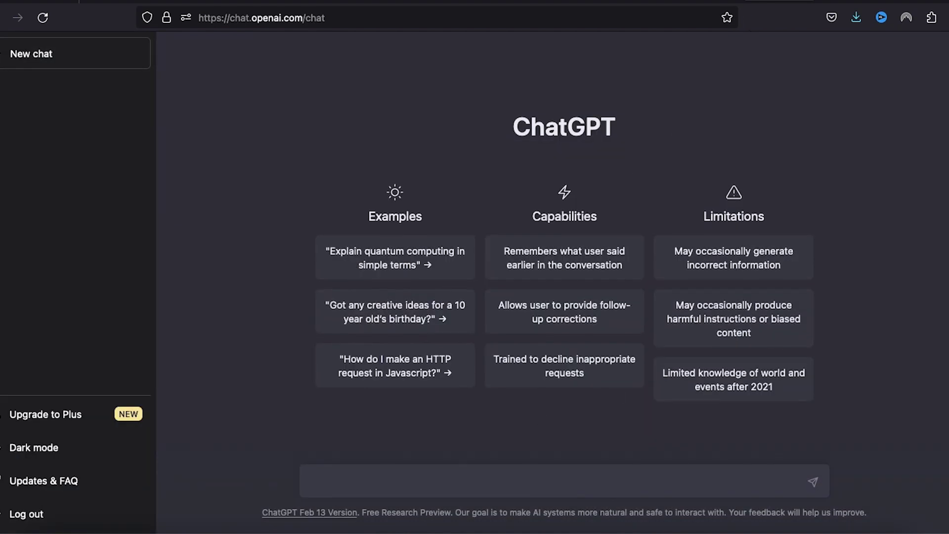
Step: Switch the keyboard to Bengali and send 'অনেক টাকার মালিক হতে চাই?' to ChatGPT
click(754, 1)
click(782, 2)
text(on)
text(ek takar)
text( malik)
text( hote ca)
text(i )
text(?)
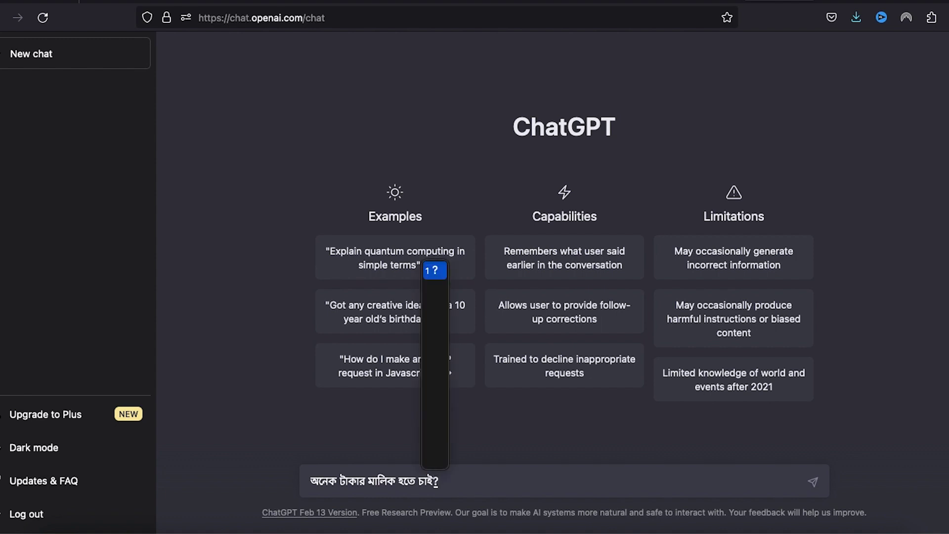
click(817, 489)
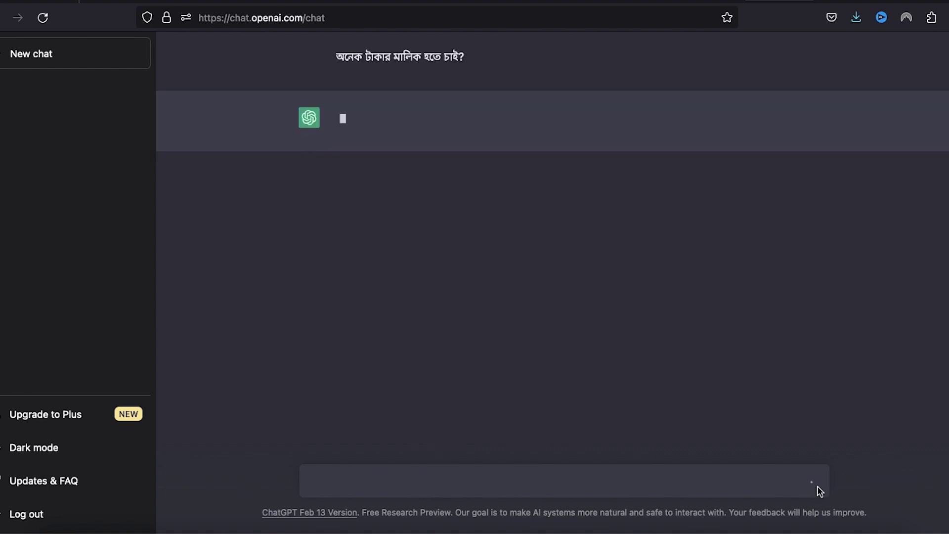